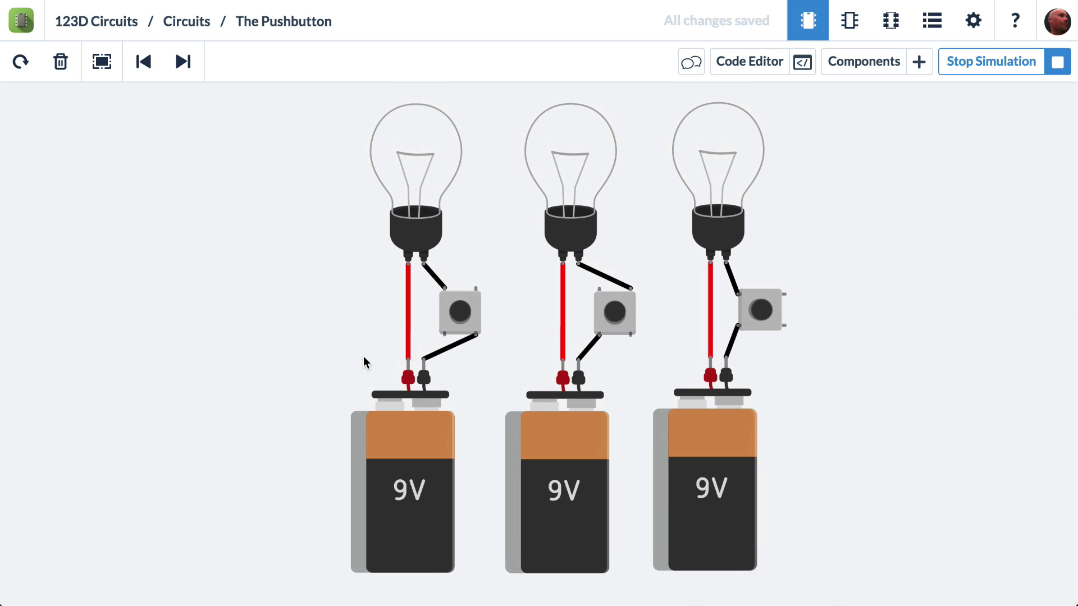
Step: Press the first circuit's pushbutton repeatedly to light its bulb
{"action": "left_click", "coordinate": [463, 312]}
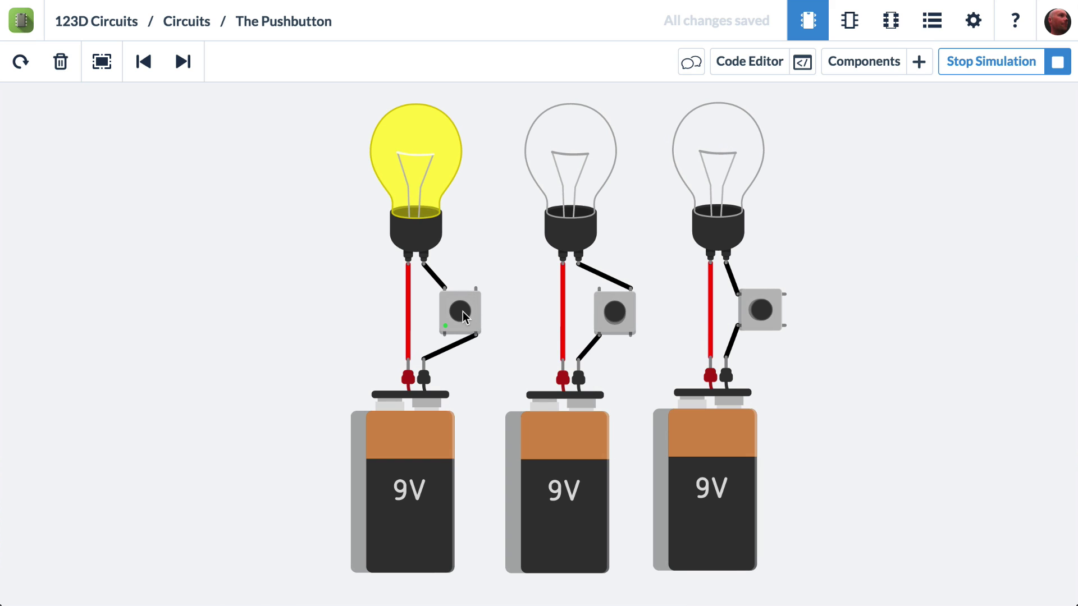
{"action": "left_click", "coordinate": [462, 311]}
{"action": "left_click", "coordinate": [462, 312]}
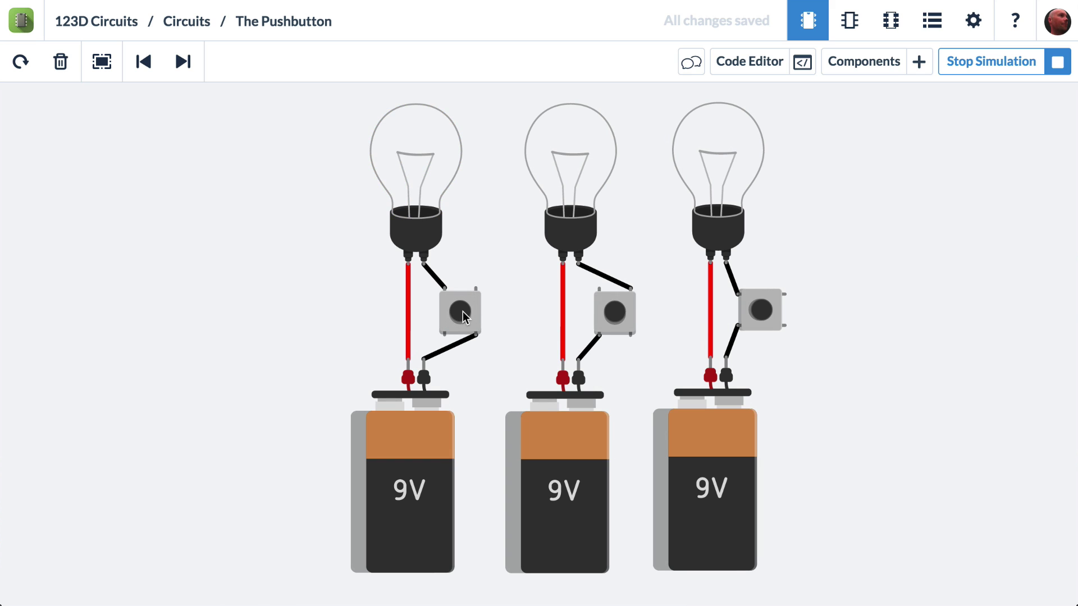
{"action": "left_click", "coordinate": [463, 311]}
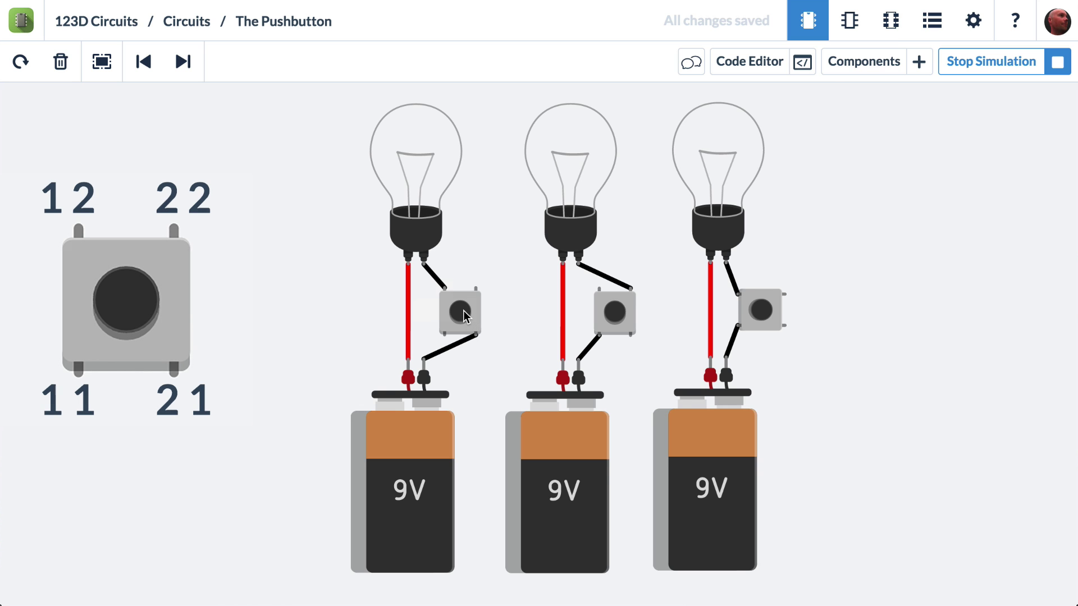
Step: Zoom in to press the middle pushbutton, then recentre all three circuits and hold the left pushbutton
{"action": "scroll", "coordinate": [464, 316], "scroll_direction": "up", "scroll_amount": 5}
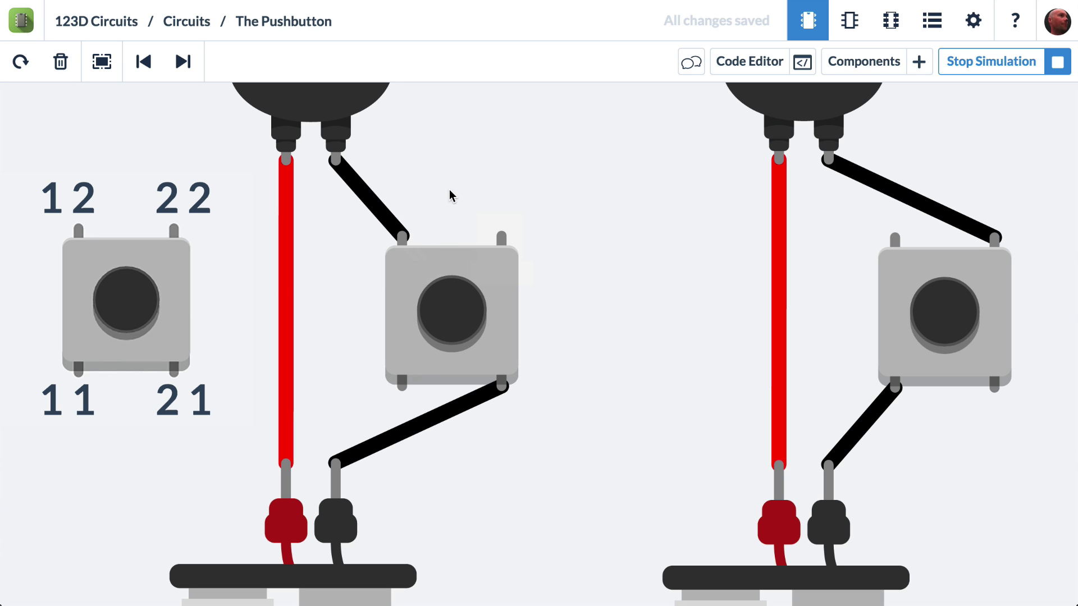
{"action": "left_click", "coordinate": [453, 309]}
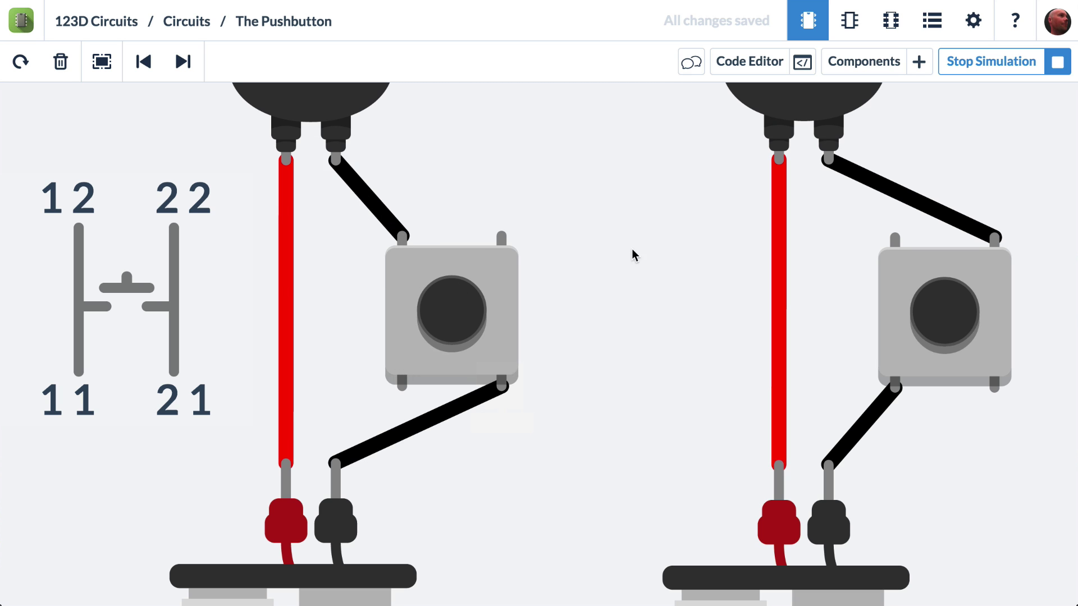
{"action": "scroll", "coordinate": [621, 343], "scroll_direction": "down", "scroll_amount": 5}
{"action": "left_click_drag", "start_coordinate": [622, 344], "coordinate": [486, 329]}
{"action": "left_click", "coordinate": [429, 319]}
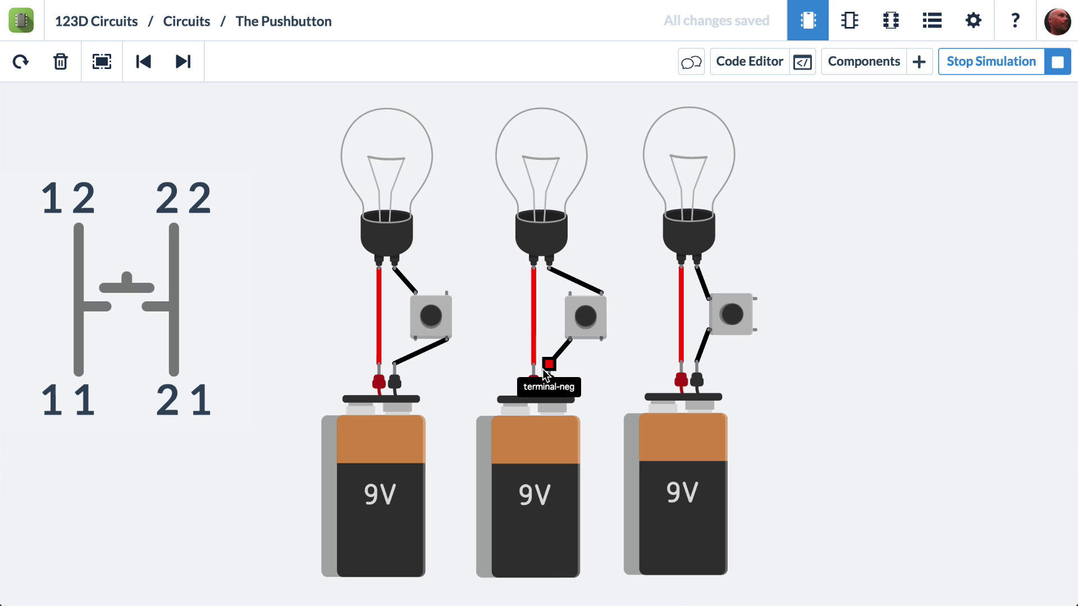
{"action": "left_click", "coordinate": [586, 315]}
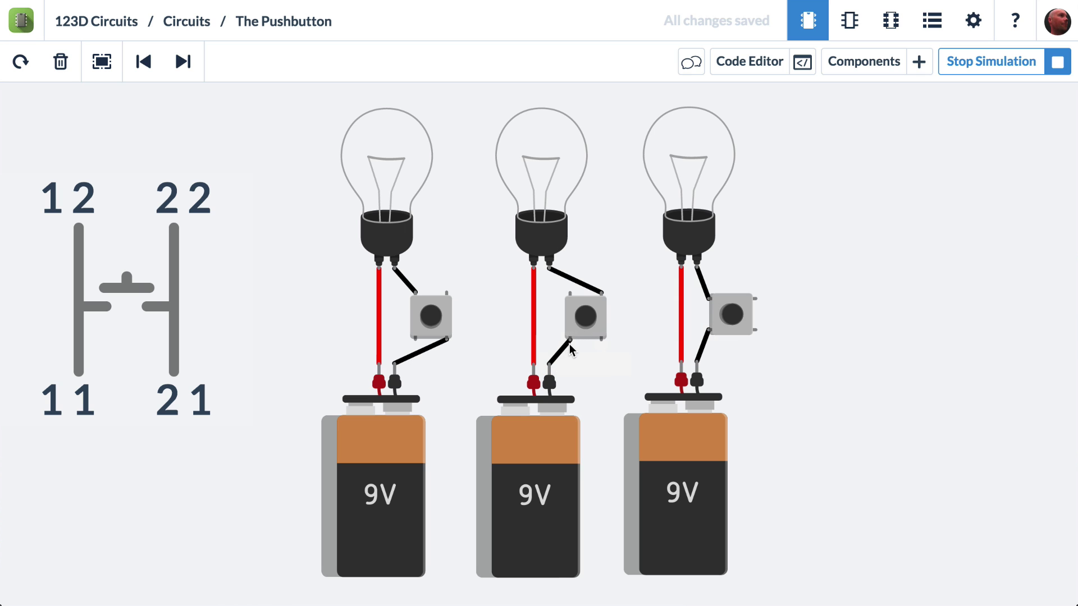
{"action": "left_click", "coordinate": [730, 318]}
{"action": "left_click", "coordinate": [732, 312], "text": "shift"}
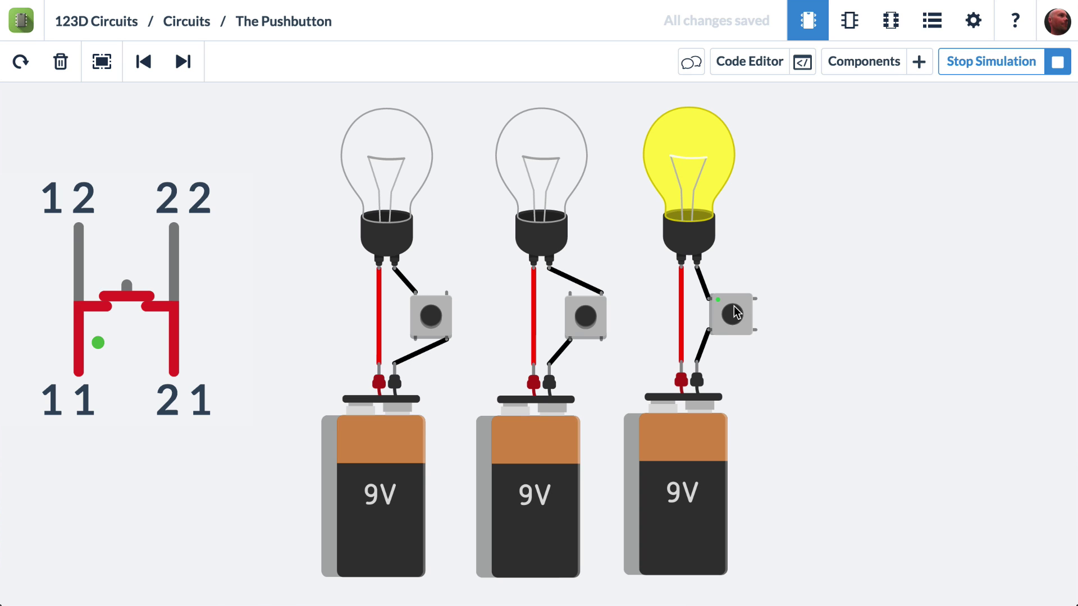
{"action": "left_click", "coordinate": [732, 312]}
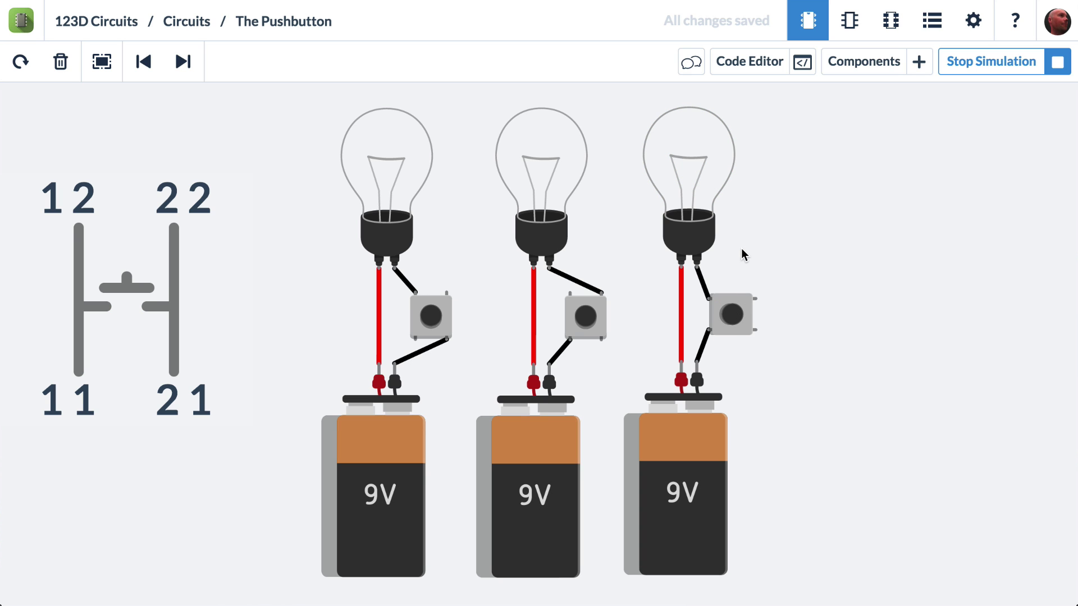
{"action": "left_click", "coordinate": [728, 321], "text": "shift"}
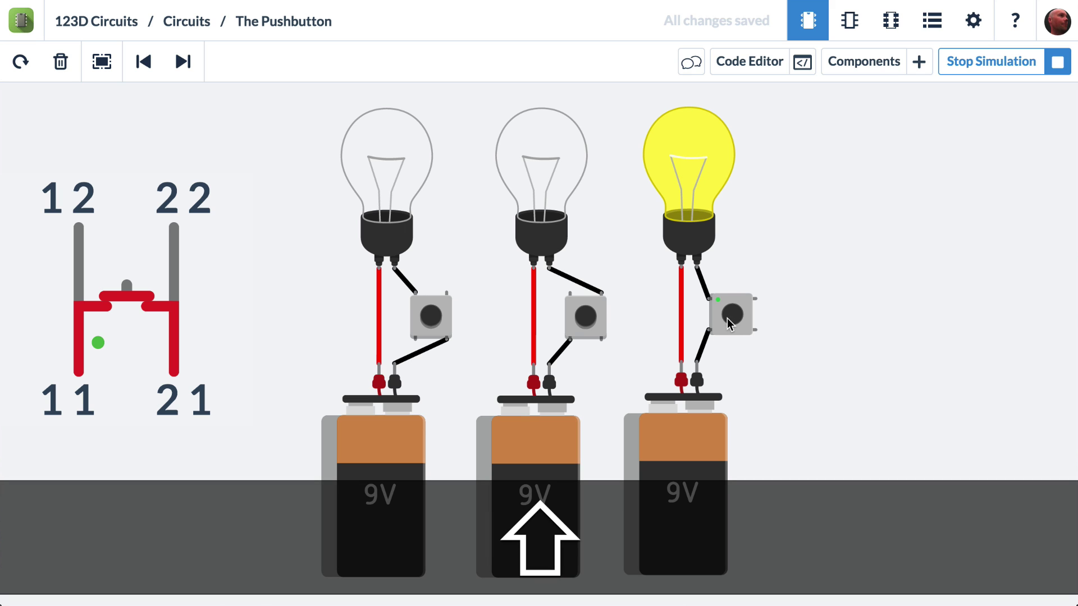
{"action": "left_click", "coordinate": [585, 317], "text": "shift"}
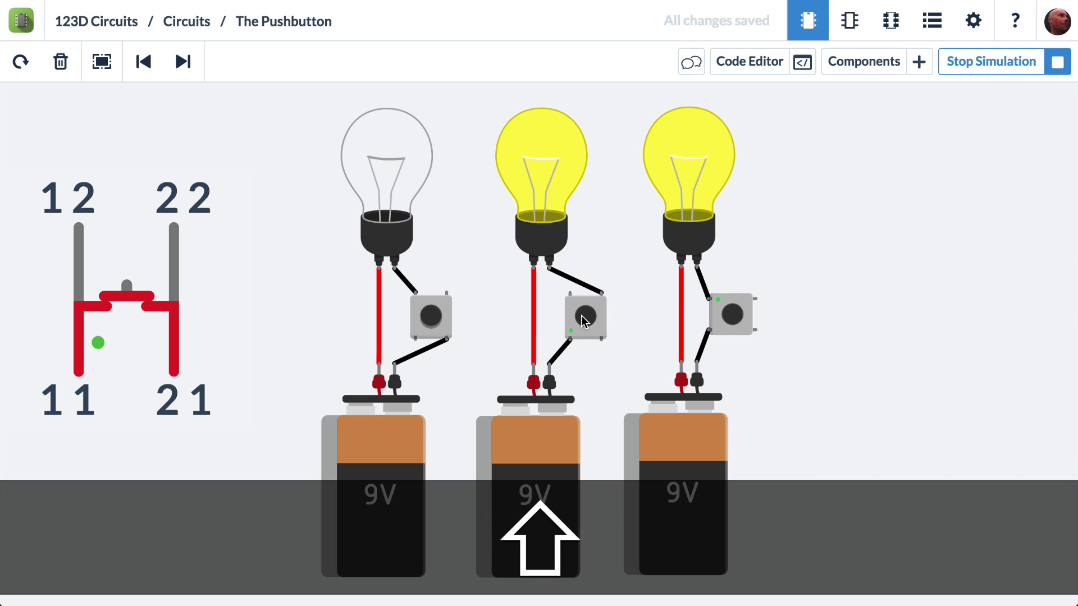
{"action": "left_click", "coordinate": [420, 314], "text": "shift"}
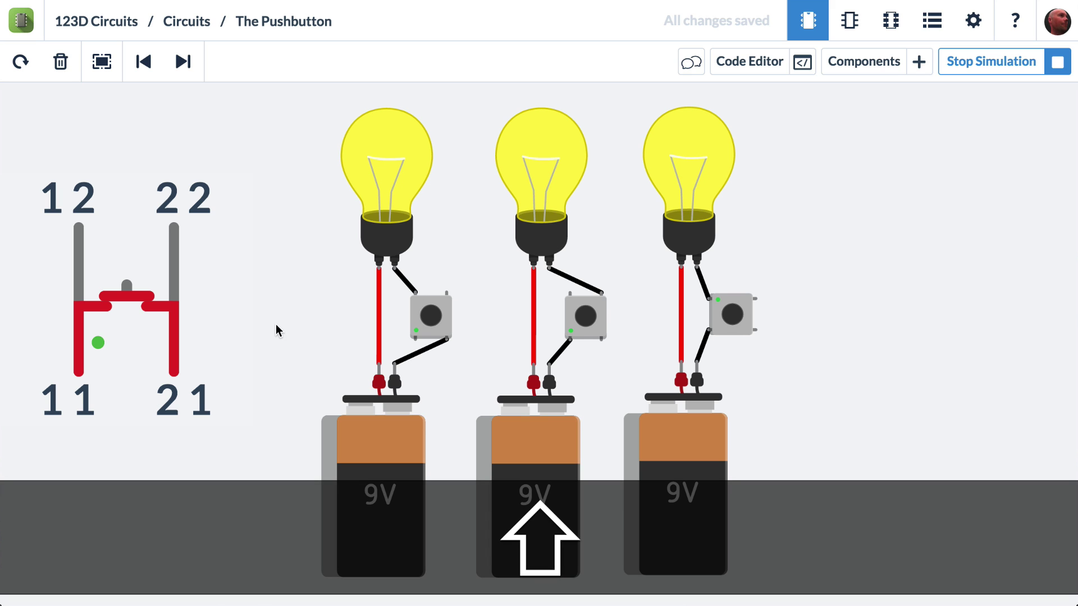
{"action": "left_click", "coordinate": [439, 314]}
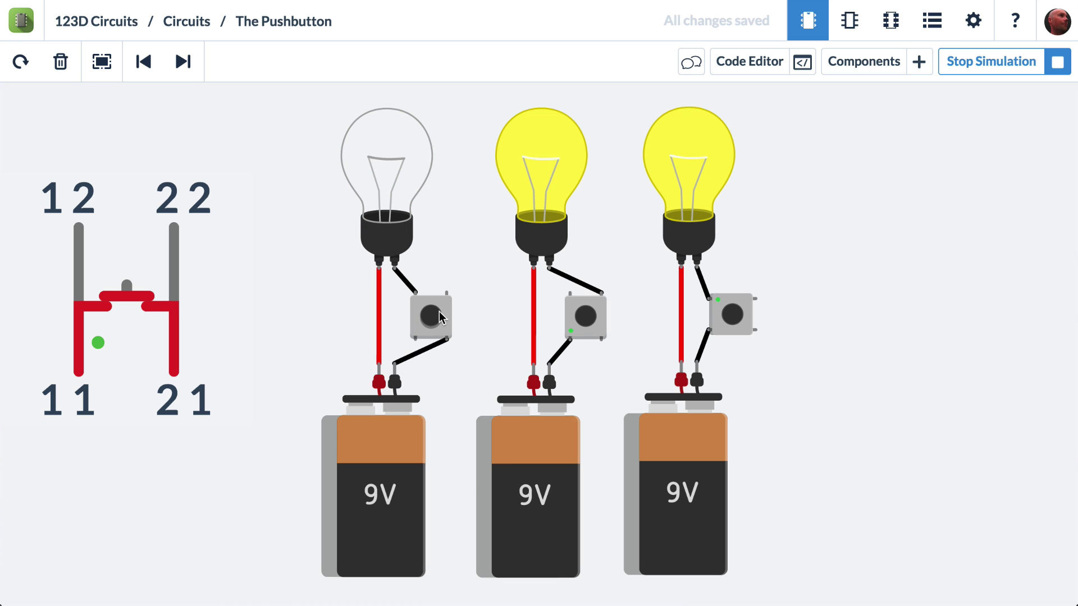
{"action": "left_click", "coordinate": [582, 315]}
{"action": "left_click", "coordinate": [733, 314]}
{"action": "left_click_drag", "start_coordinate": [987, 146], "coordinate": [44, 143]}
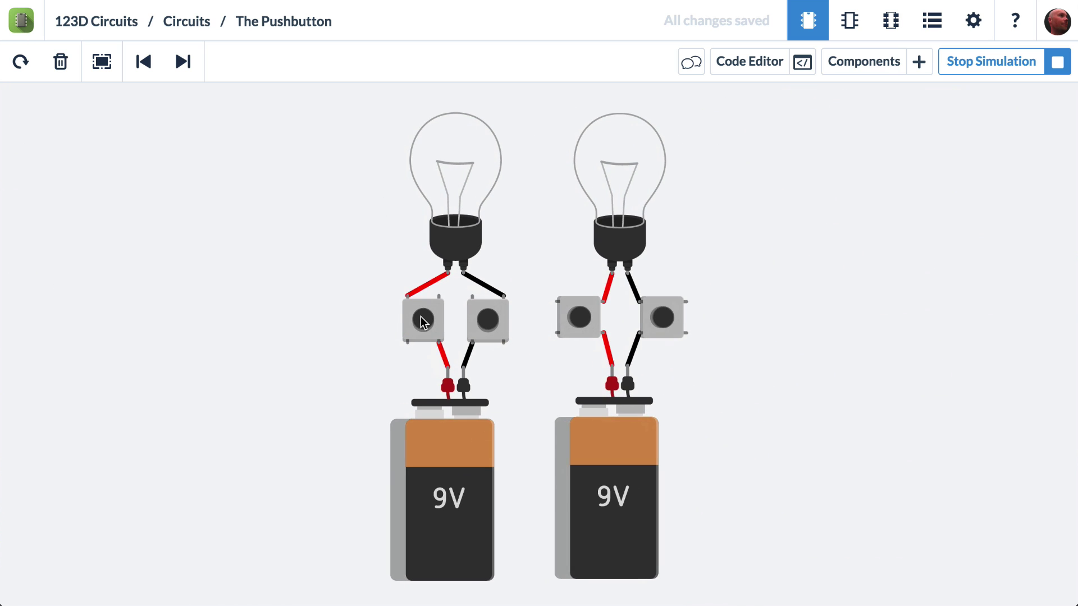
Step: Press the left two-button circuit's pushbuttons, Shift-latching its left button to light the bulb
{"action": "left_click", "coordinate": [489, 320]}
{"action": "key", "text": "shift"}
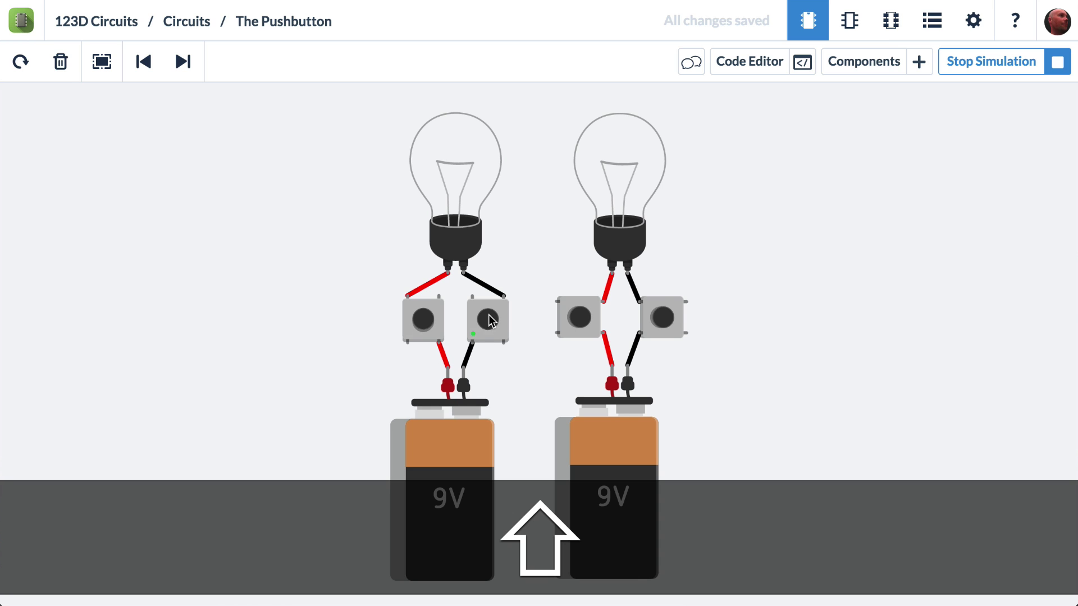
{"action": "left_click", "coordinate": [420, 320]}
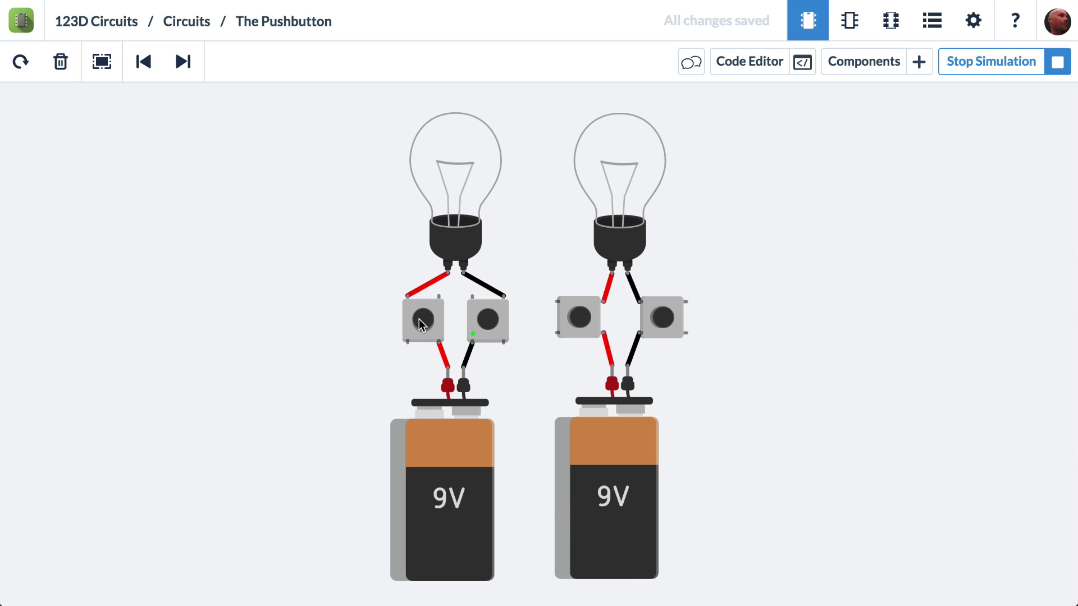
{"action": "left_click", "coordinate": [418, 319], "text": "shift"}
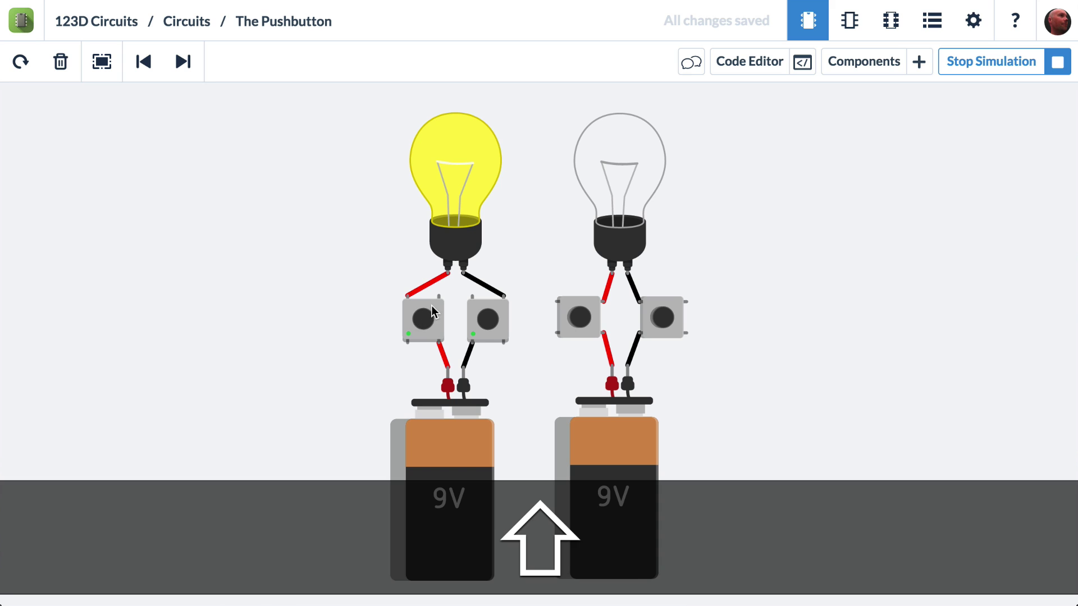
Step: Shift-latch both right-circuit pushbuttons to light its bulb, then unlatch buttons to darken the bulbs
{"action": "key", "text": "shift"}
{"action": "left_click", "coordinate": [582, 319], "text": "shift"}
{"action": "left_click", "coordinate": [667, 321], "text": "shift"}
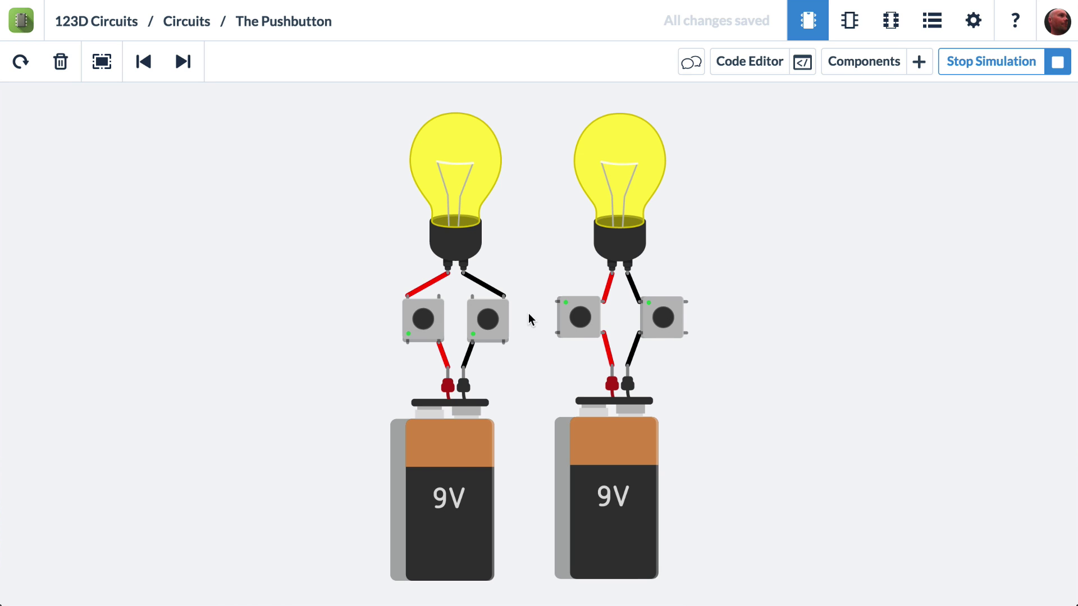
{"action": "left_click", "coordinate": [482, 317]}
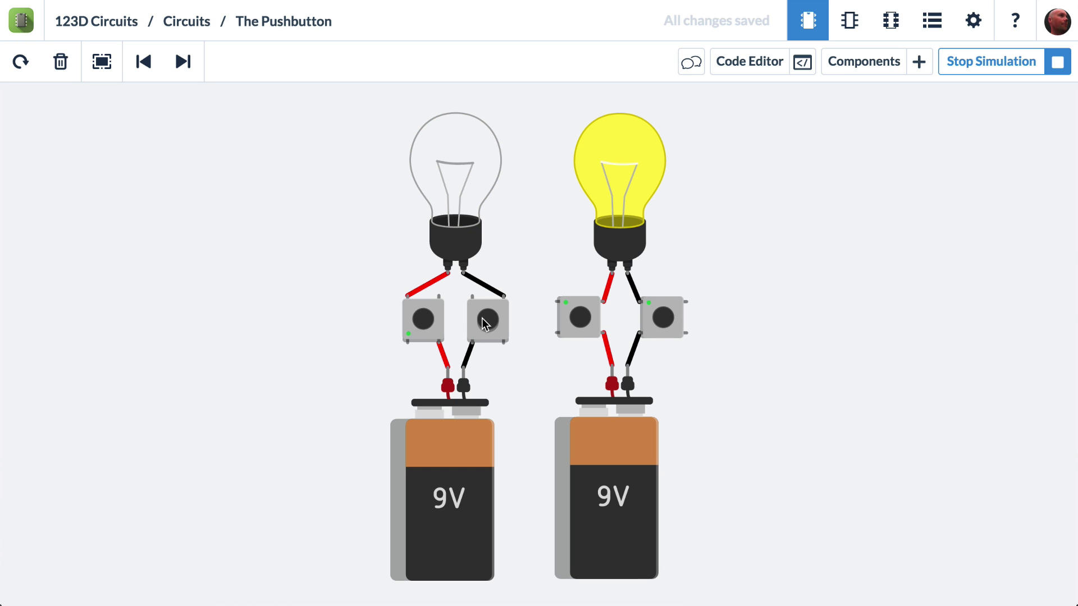
{"action": "left_click", "coordinate": [581, 315]}
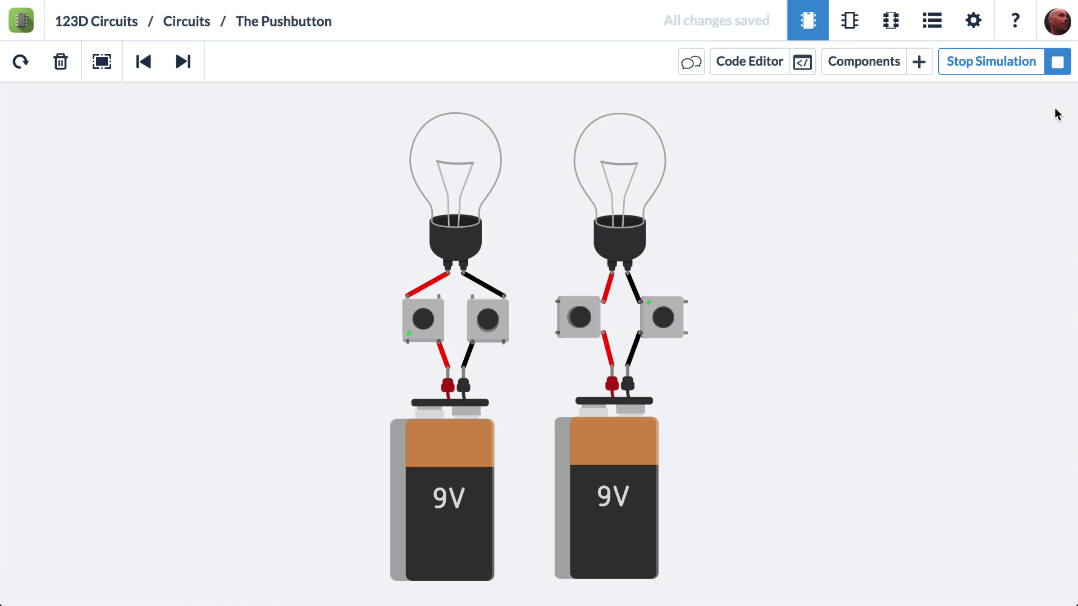
{"action": "left_click_drag", "start_coordinate": [1057, 114], "coordinate": [305, 105]}
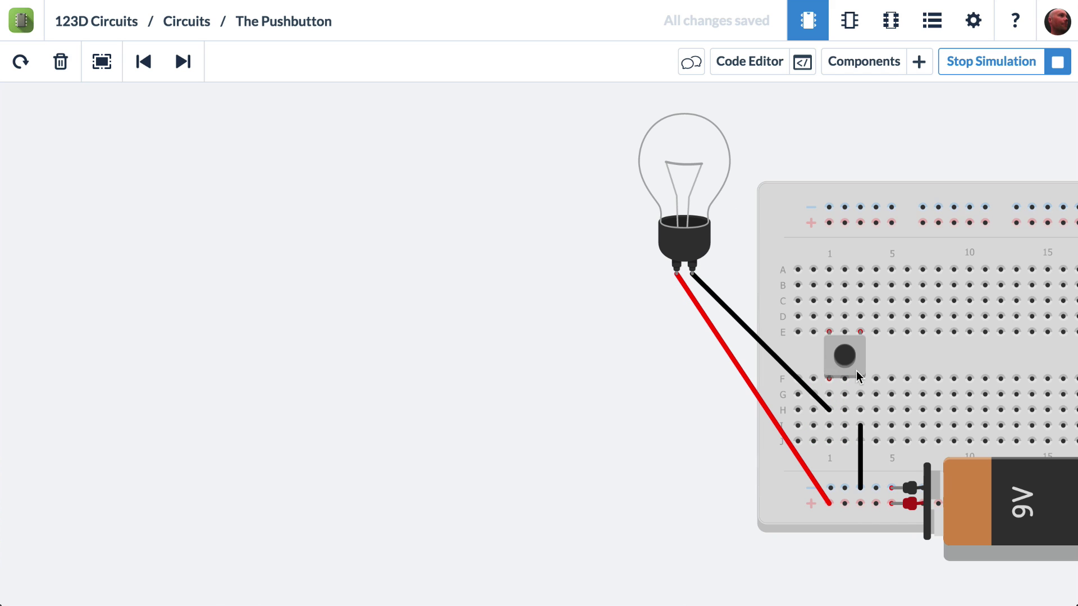
Step: Hold the breadboard circuit's pushbutton twice to light its bulb from the 9V battery
{"action": "left_click", "coordinate": [844, 355]}
{"action": "left_click", "coordinate": [843, 354]}
{"action": "left_click_drag", "start_coordinate": [1013, 145], "coordinate": [156, 127]}
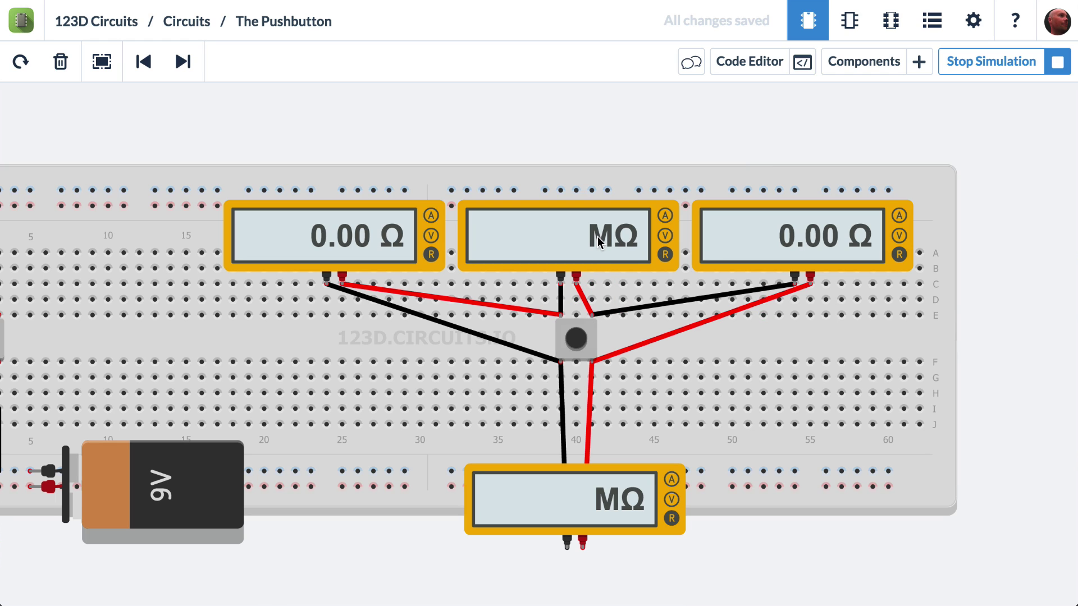
Step: Press the breadboard pushbutton so the two MΩ meters drop to 62.8 Ω
{"action": "left_click", "coordinate": [576, 339]}
{"action": "left_click", "coordinate": [576, 341]}
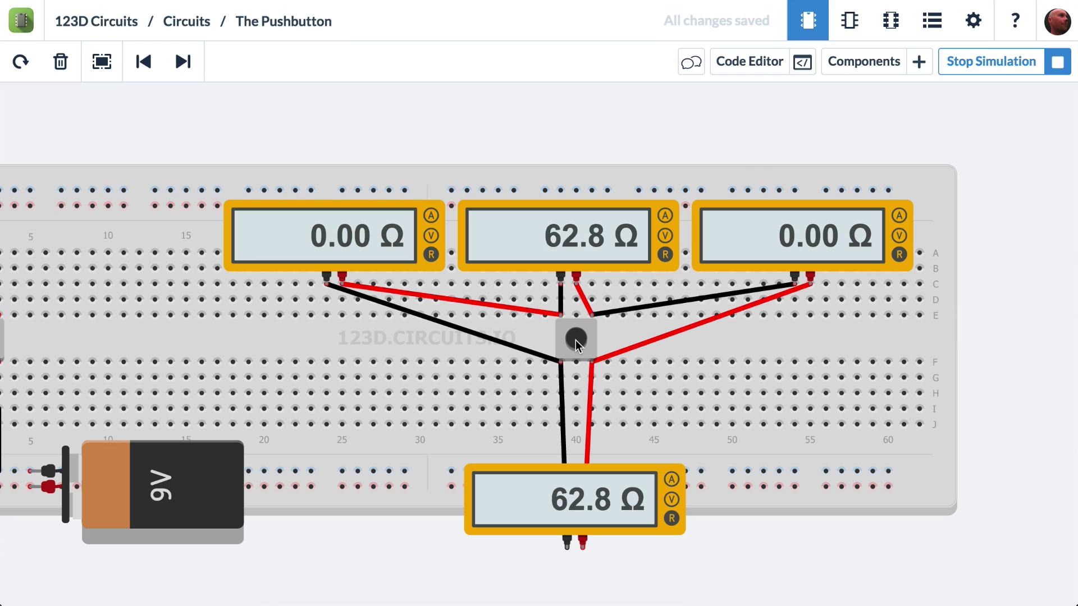